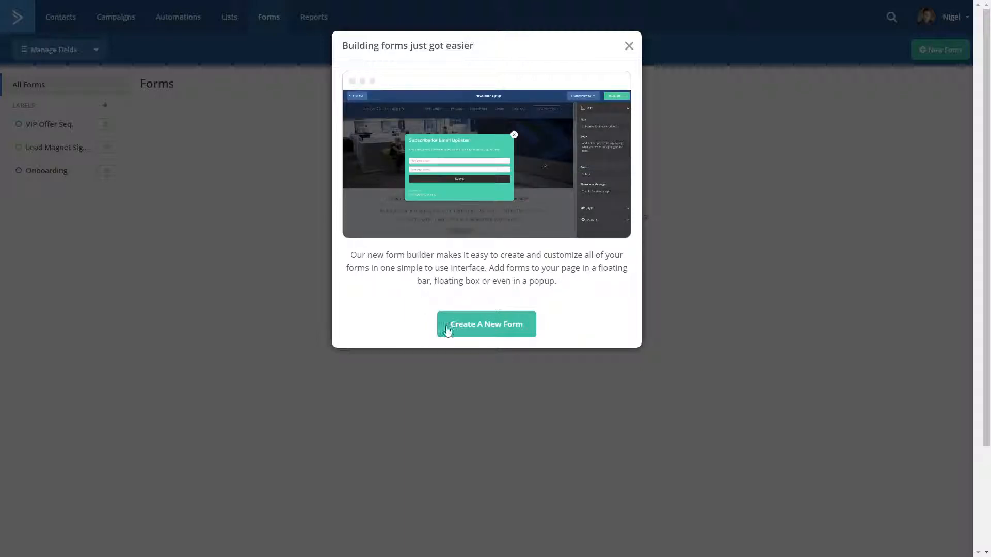
Step: Start creating a new form named Test Opt-In
{"action": "left_click", "coordinate": [498, 329]}
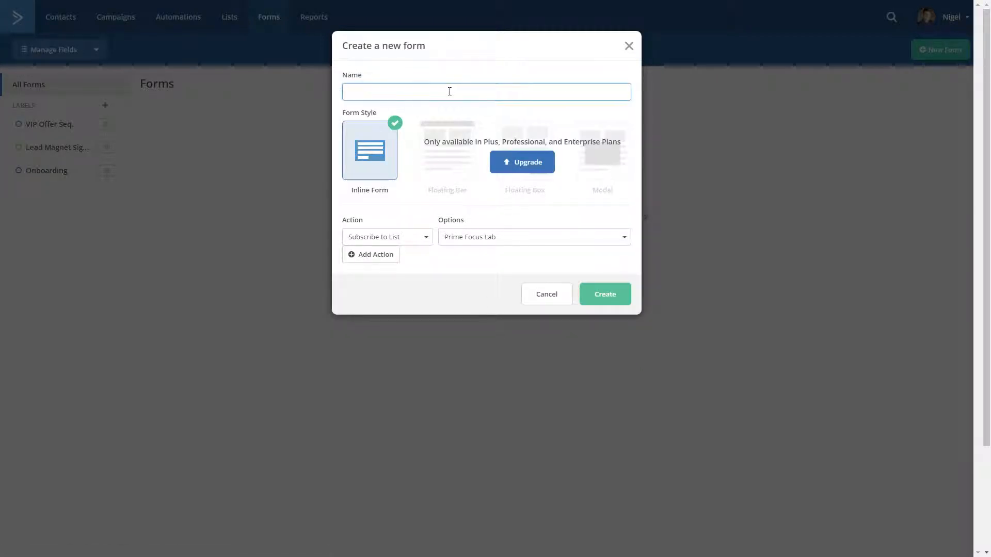
{"action": "type", "text": "Test Opt-In"}
Step: Add a second action that adds the tag Lead Magnet, and create the inline form
{"action": "left_click", "coordinate": [373, 257]}
{"action": "left_click", "coordinate": [384, 257]}
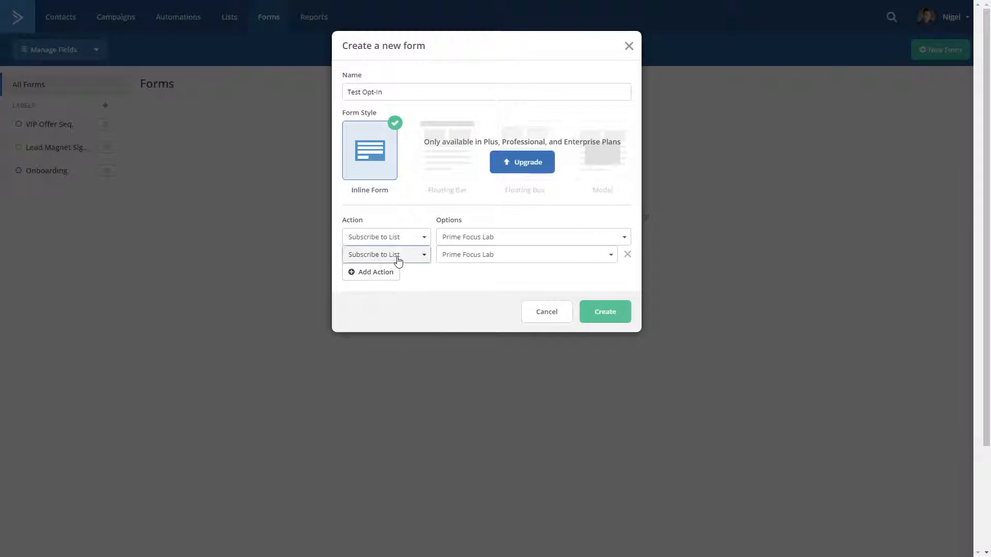
{"action": "left_click", "coordinate": [380, 282]}
{"action": "left_click", "coordinate": [531, 254]}
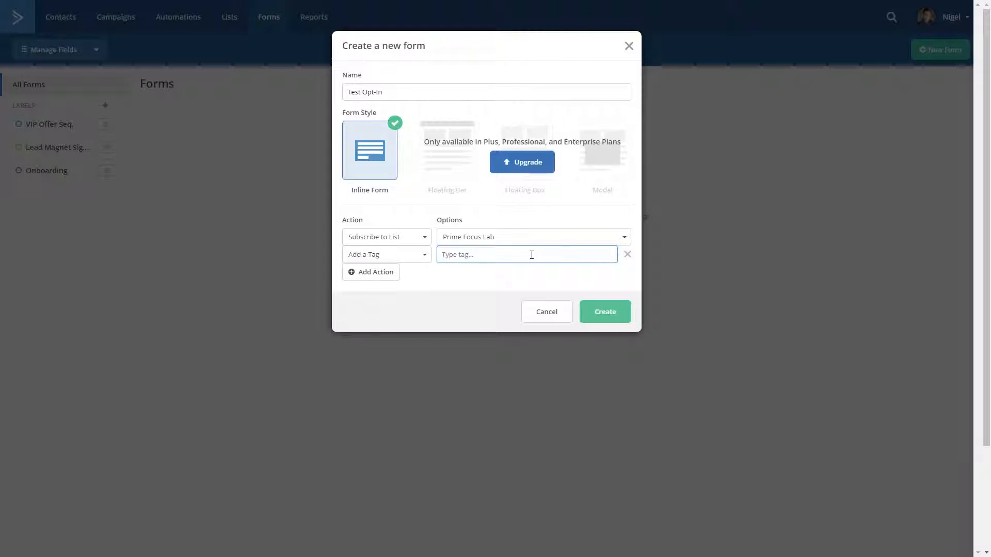
{"action": "type", "text": "Le"}
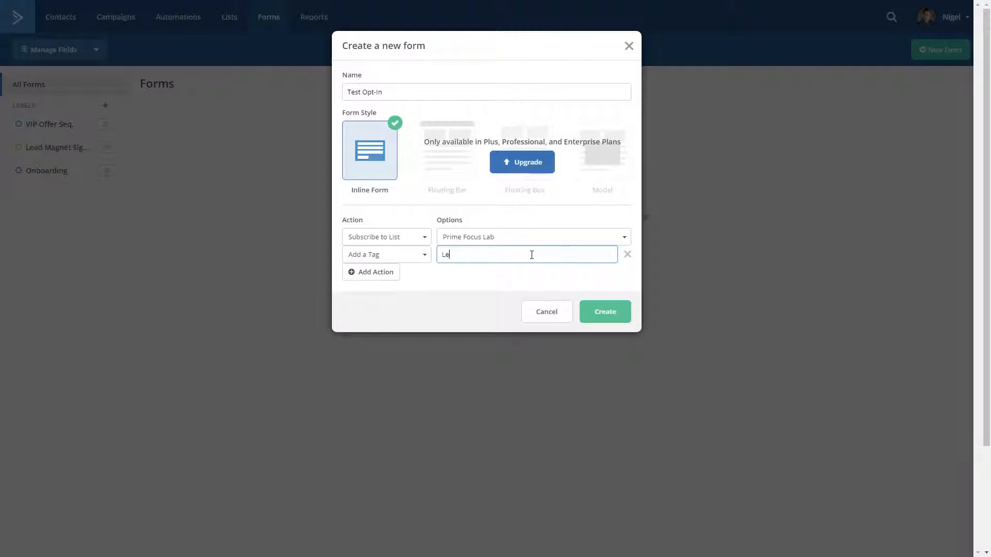
{"action": "type", "text": "ad Magnet"}
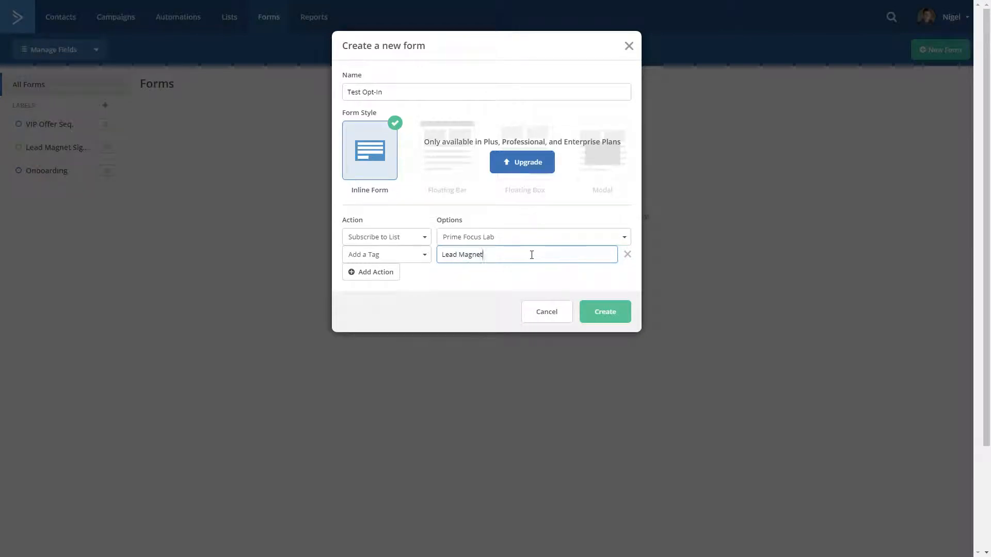
{"action": "left_click", "coordinate": [613, 318]}
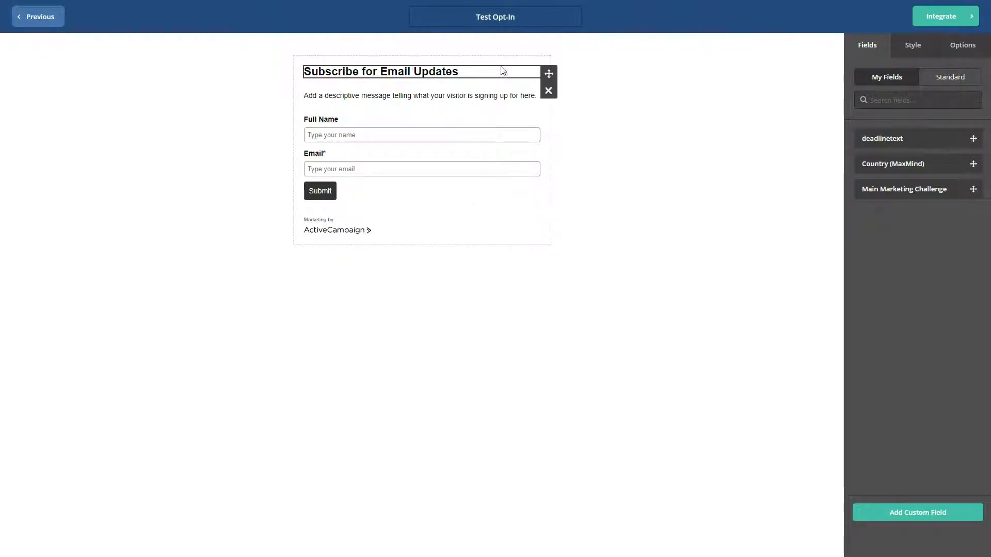
Step: Change the form header to Get Your Free Family Portrait Guide
{"action": "left_click", "coordinate": [472, 76]}
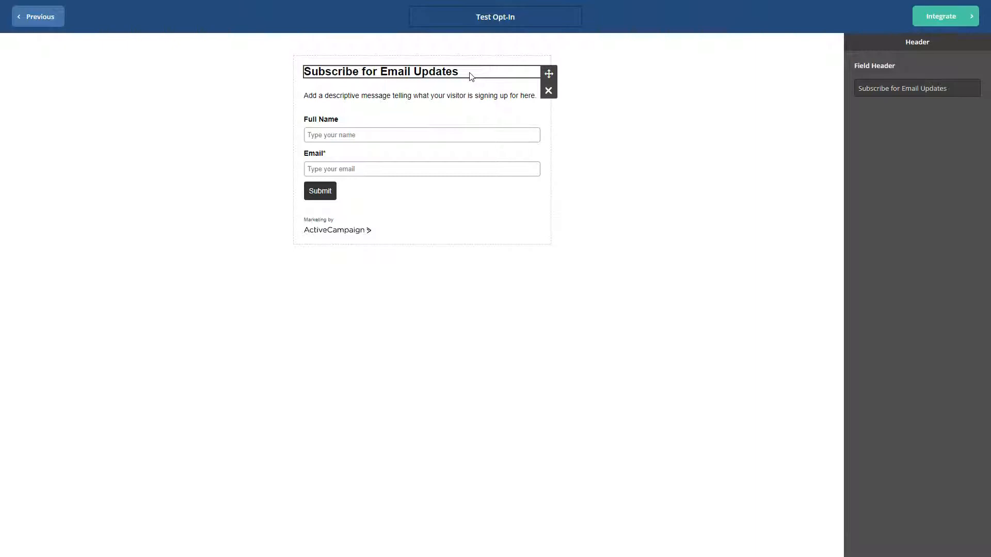
{"action": "left_click_drag", "start_coordinate": [966, 89], "coordinate": [803, 107]}
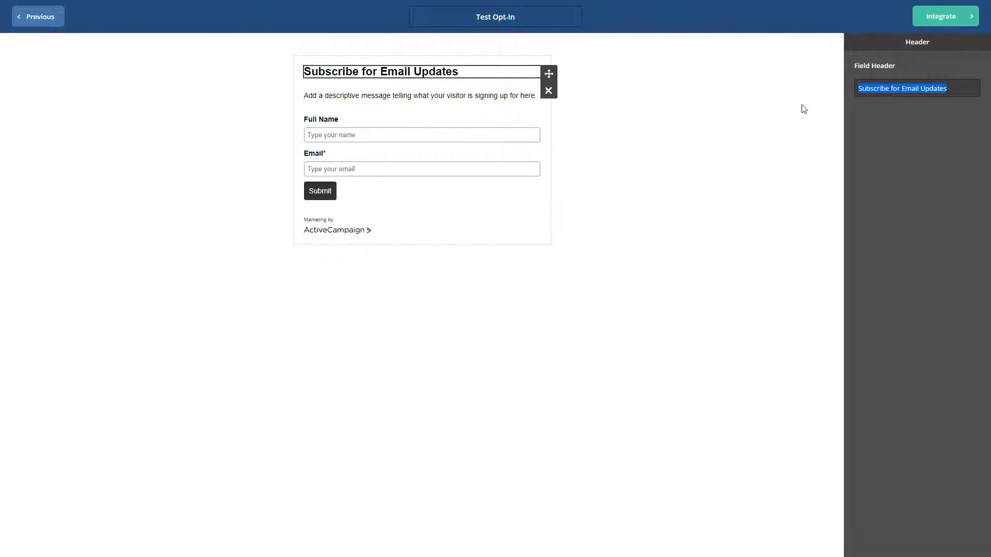
{"action": "type", "text": "Get "}
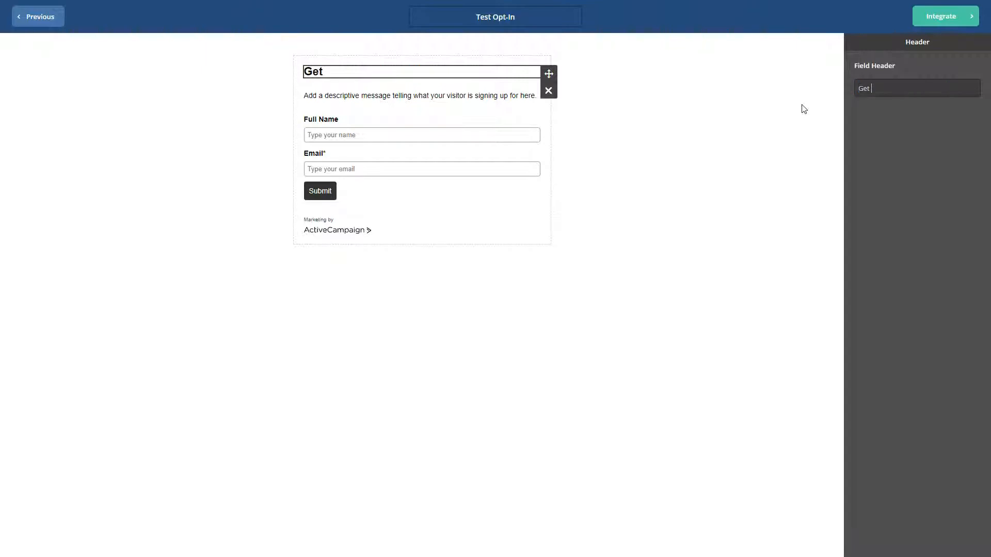
{"action": "type", "text": "Your Free "}
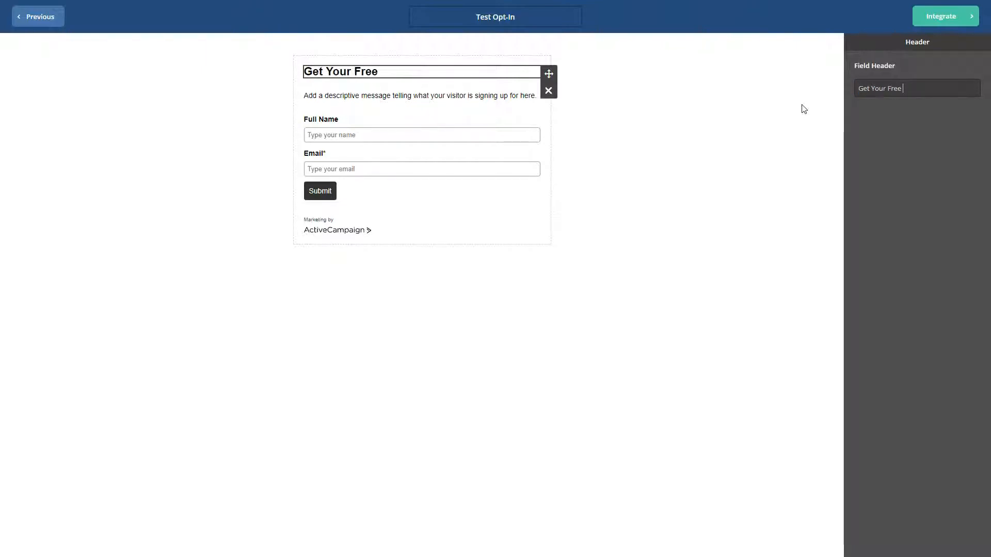
{"action": "type", "text": "Family"}
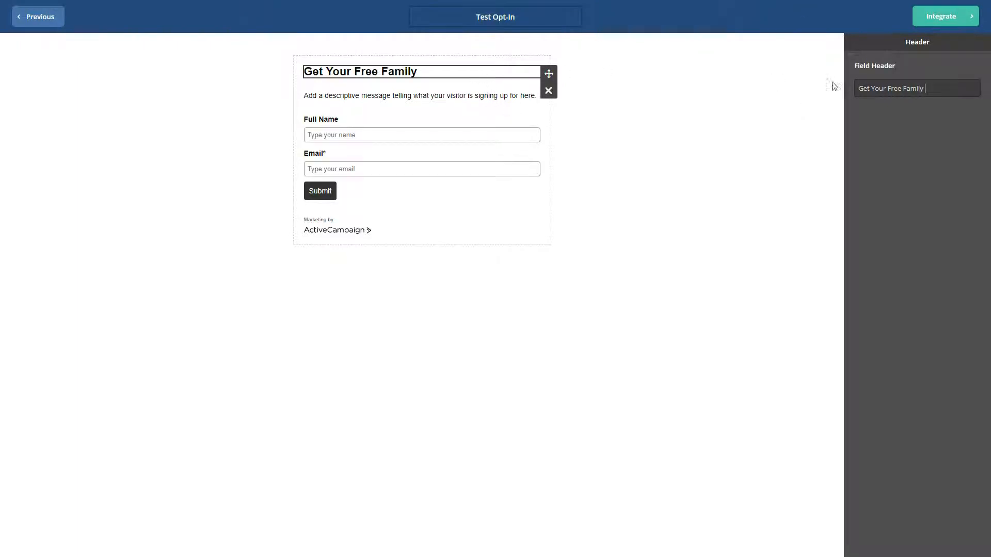
{"action": "type", "text": " Portrait Guide"}
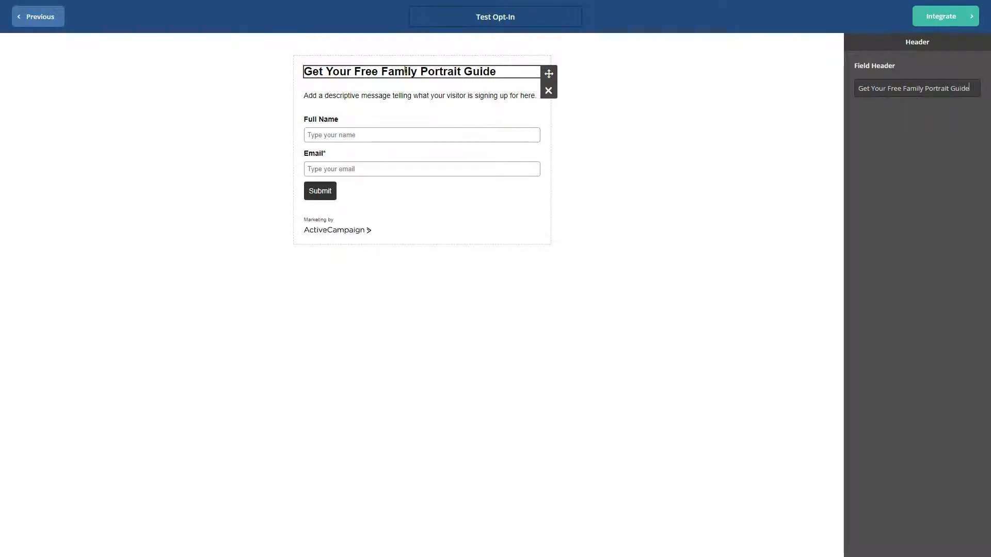
Step: Inspect the settings of the description text, Full Name and Email fields
{"action": "left_click", "coordinate": [384, 93]}
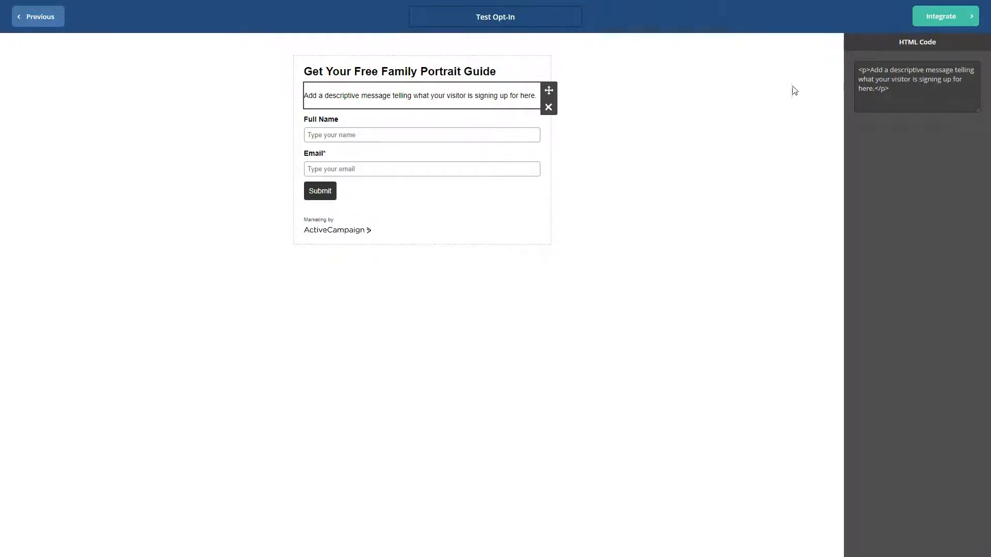
{"action": "left_click_drag", "start_coordinate": [870, 70], "coordinate": [877, 92]}
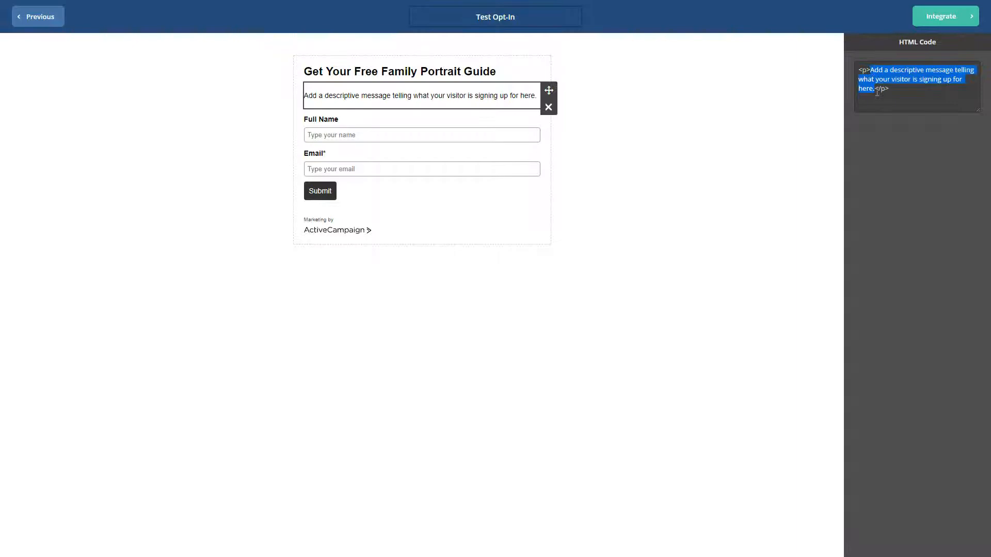
{"action": "left_click", "coordinate": [905, 95]}
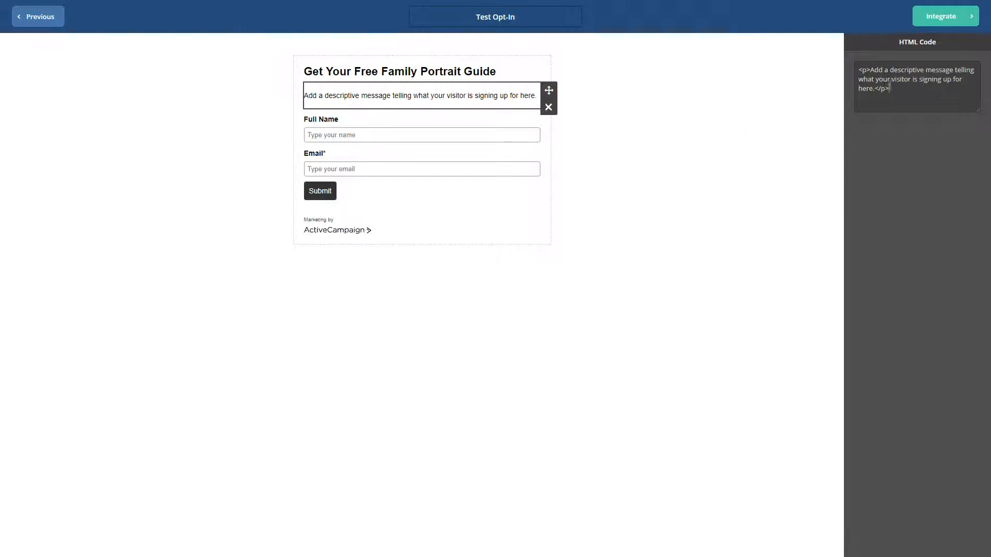
{"action": "left_click", "coordinate": [396, 127]}
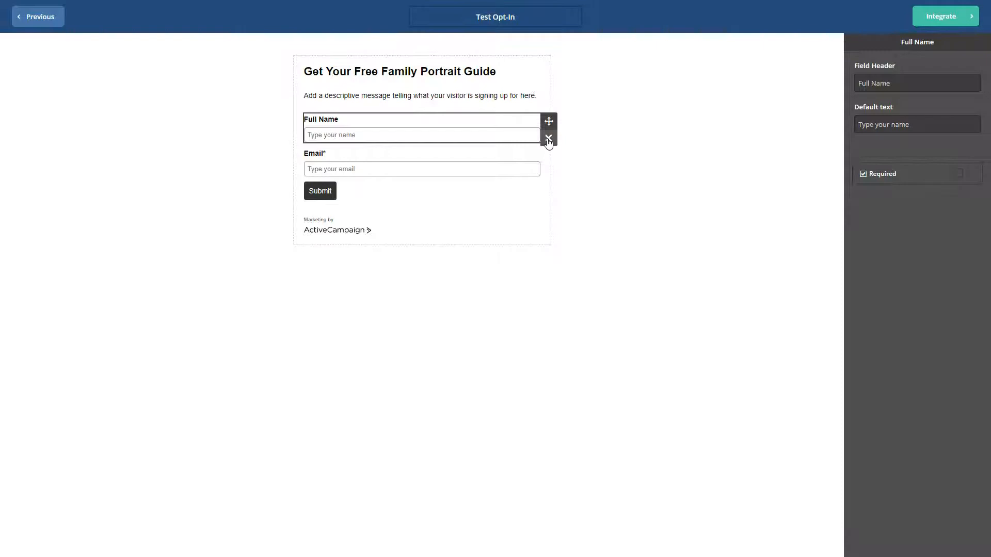
{"action": "left_click", "coordinate": [469, 159]}
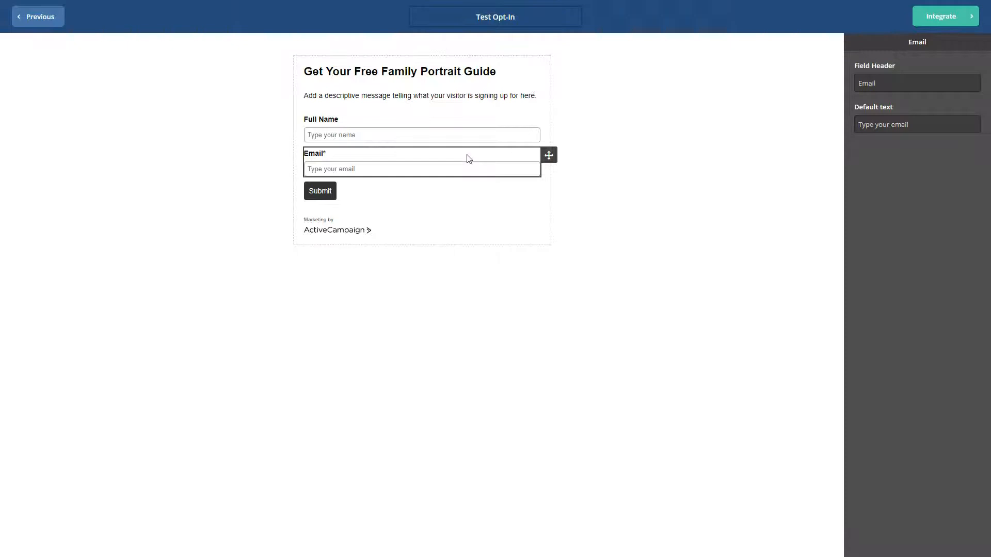
{"action": "left_click", "coordinate": [353, 202]}
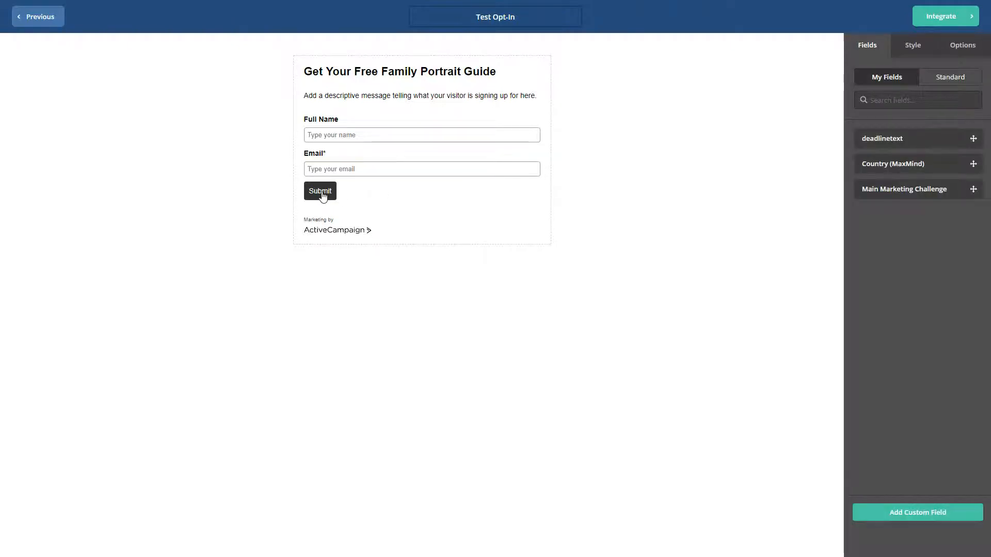
Step: Change the submit button's label to GET MY COPY
{"action": "left_click", "coordinate": [322, 196]}
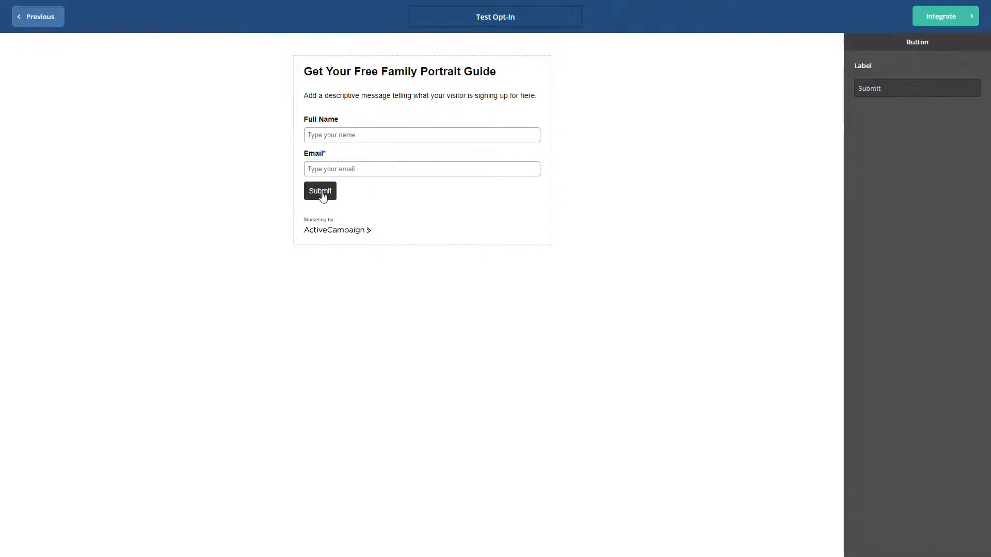
{"action": "double_click", "coordinate": [887, 92]}
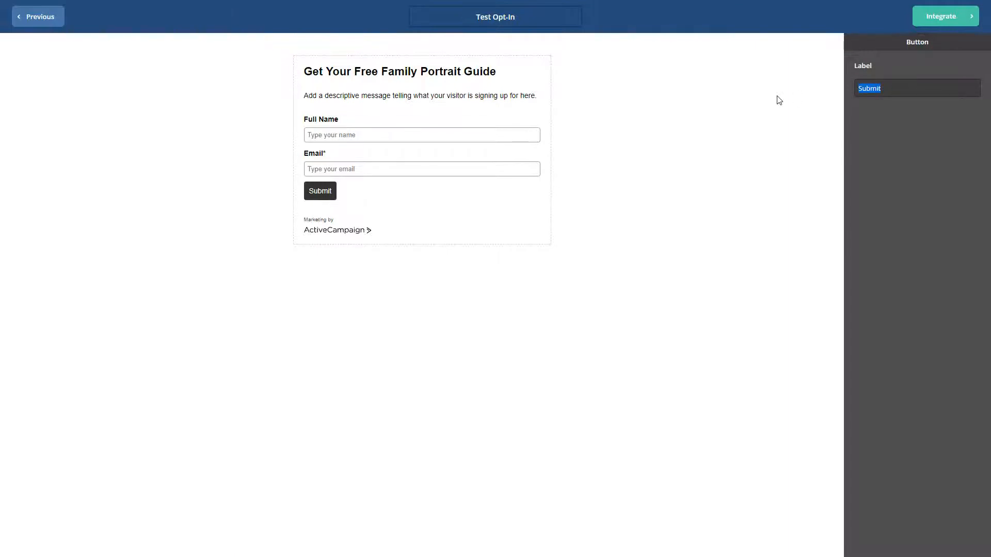
{"action": "type", "text": "Get"}
{"action": "key", "text": "BackSpace"}
{"action": "key", "text": "BackSpace"}
{"action": "key", "text": "BackSpace"}
{"action": "type", "text": "ET MY COPY "}
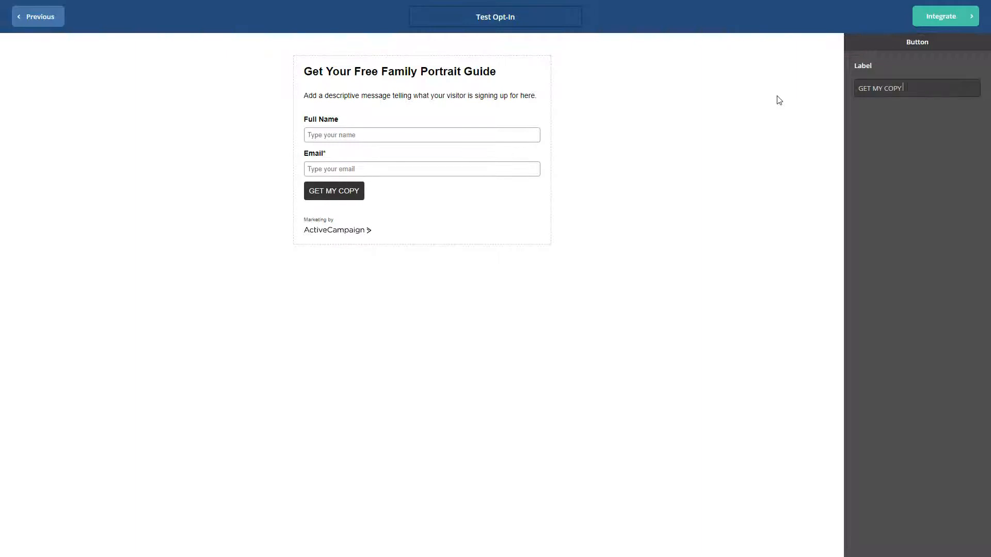
{"action": "type", "text": "&raquo"}
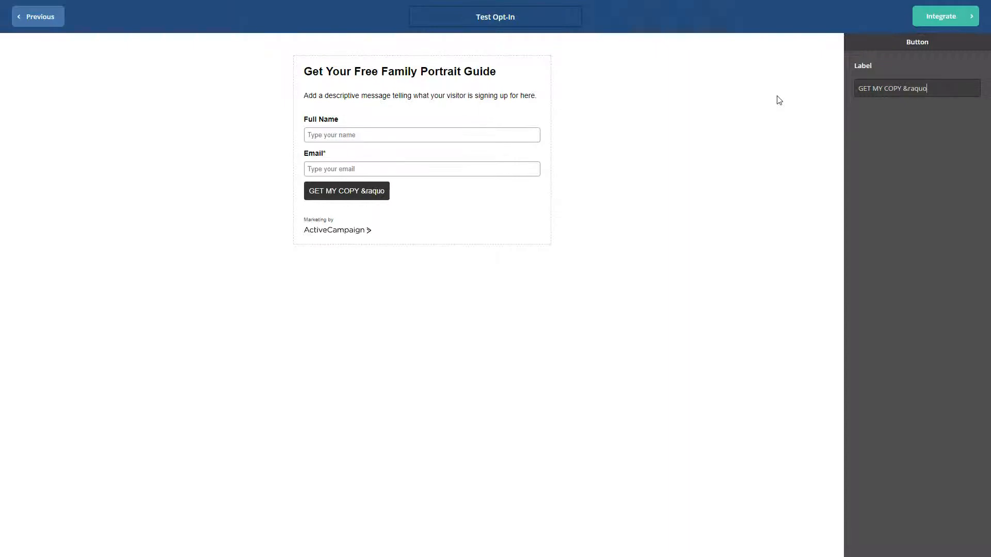
{"action": "type", "text": ";"}
{"action": "key", "text": "BackSpace"}
{"action": "key", "text": "BackSpace"}
{"action": "key", "text": "BackSpace"}
{"action": "key", "text": "BackSpace"}
{"action": "key", "text": "BackSpace"}
{"action": "key", "text": "BackSpace"}
{"action": "key", "text": "BackSpace"}
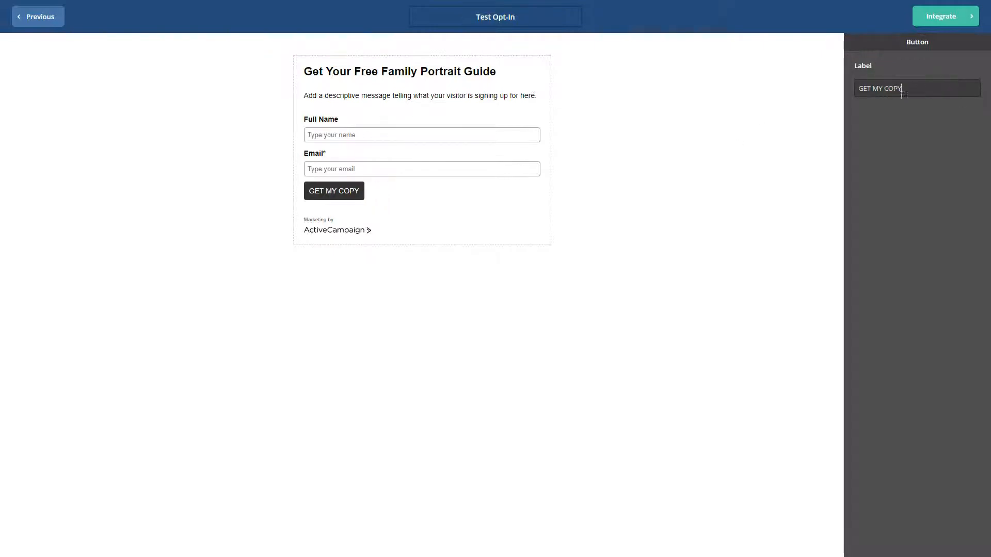
{"action": "left_click", "coordinate": [413, 234]}
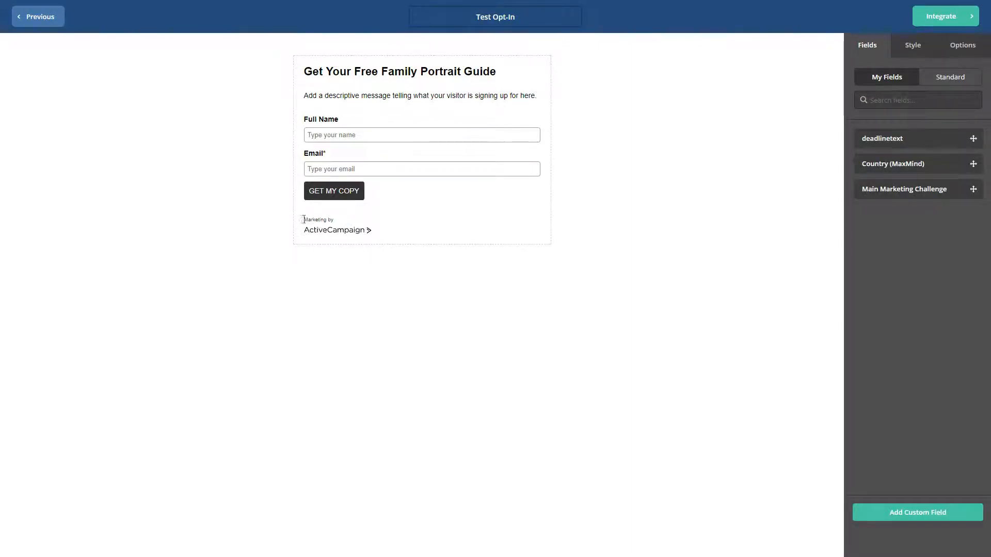
Step: Switch the form to the horizontal layout
{"action": "triple_click", "coordinate": [316, 219]}
{"action": "left_click", "coordinate": [395, 237]}
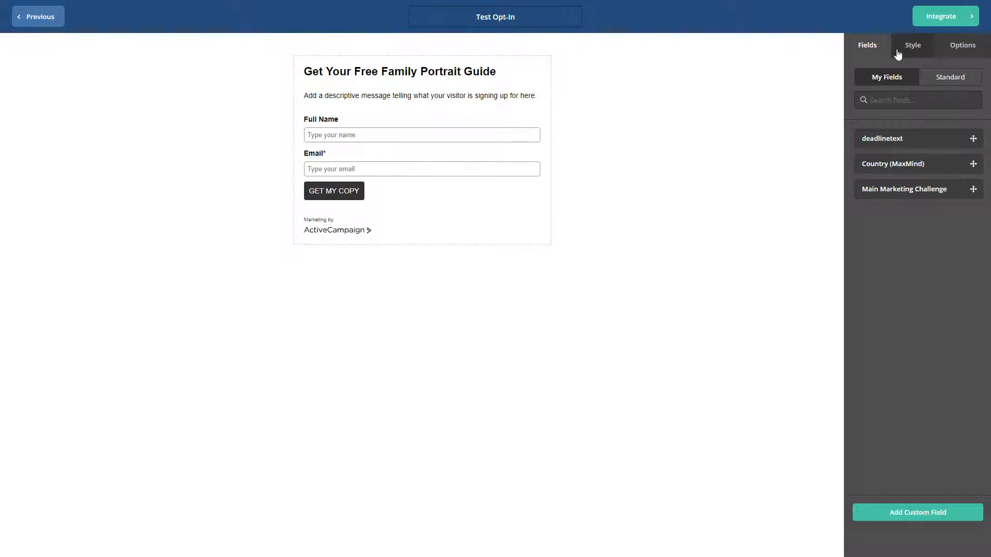
{"action": "left_click", "coordinate": [914, 49]}
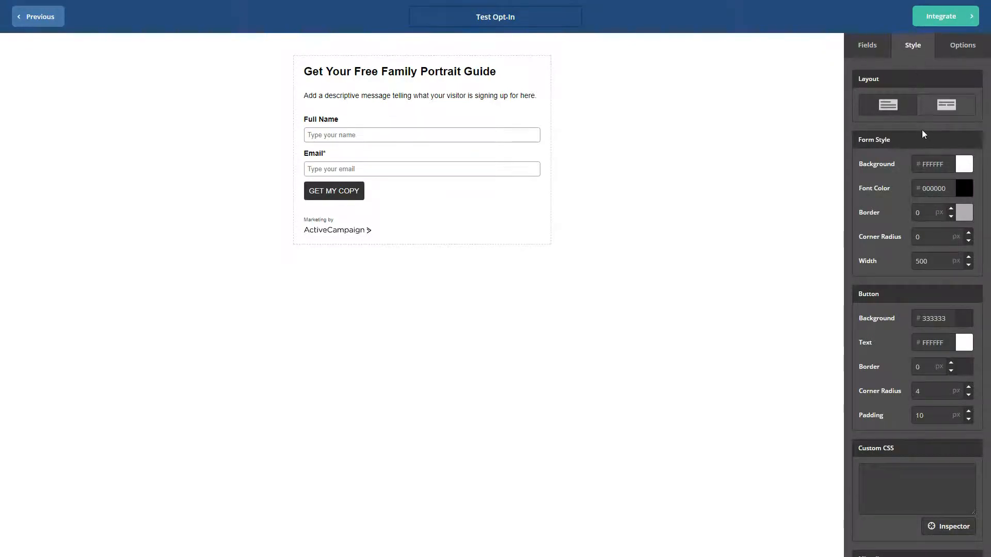
{"action": "left_click", "coordinate": [947, 107]}
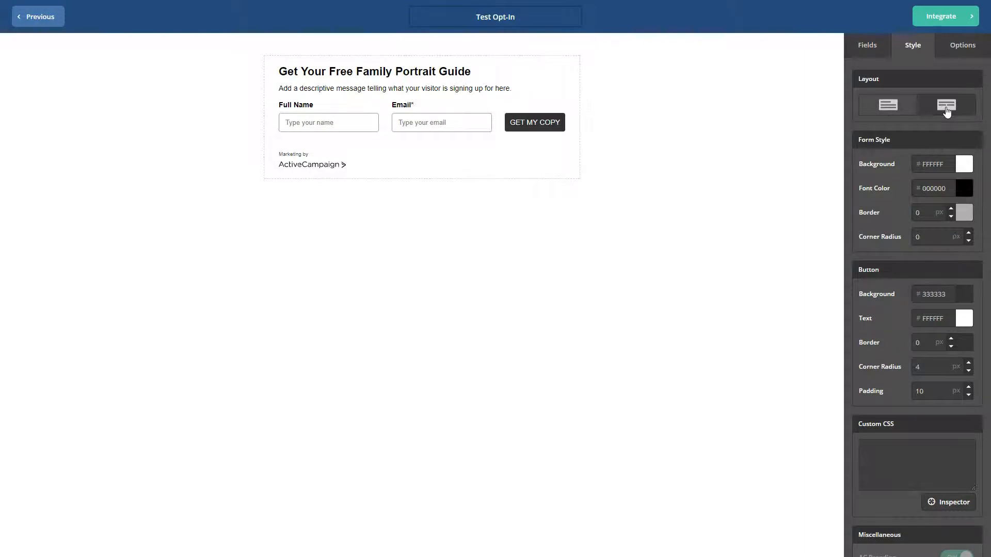
{"action": "left_click", "coordinate": [888, 107]}
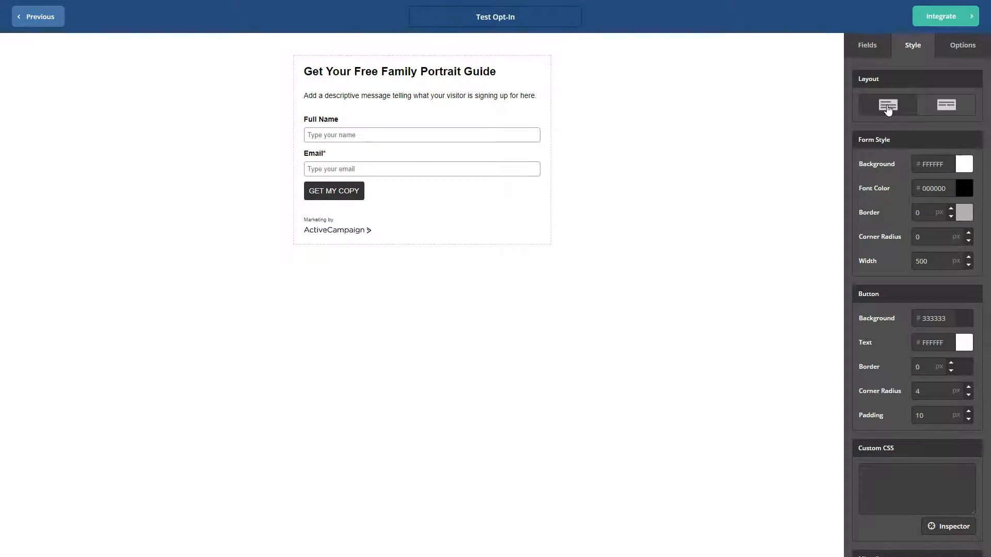
{"action": "left_click", "coordinate": [946, 106]}
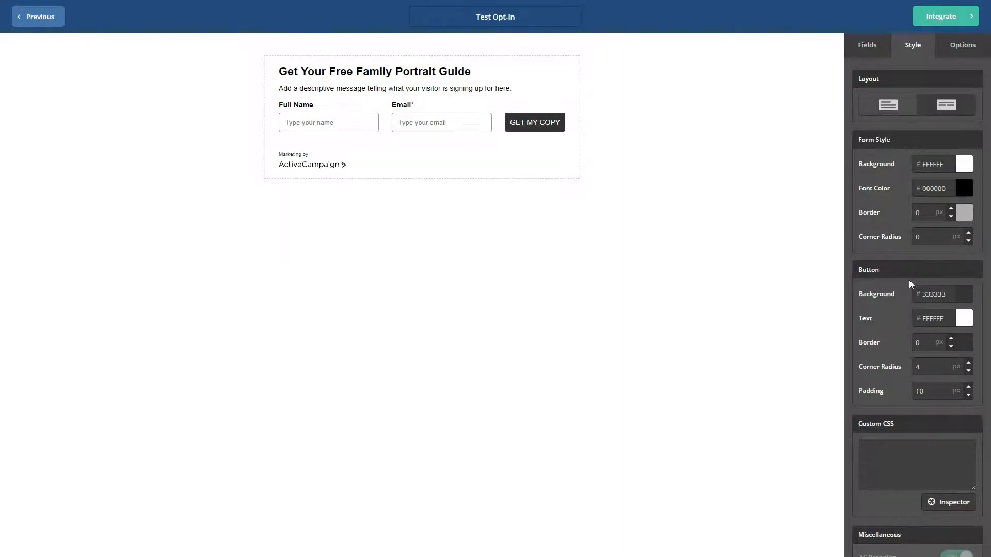
Step: Set the form background color to a light blue, 97B2D1
{"action": "left_click", "coordinate": [964, 166]}
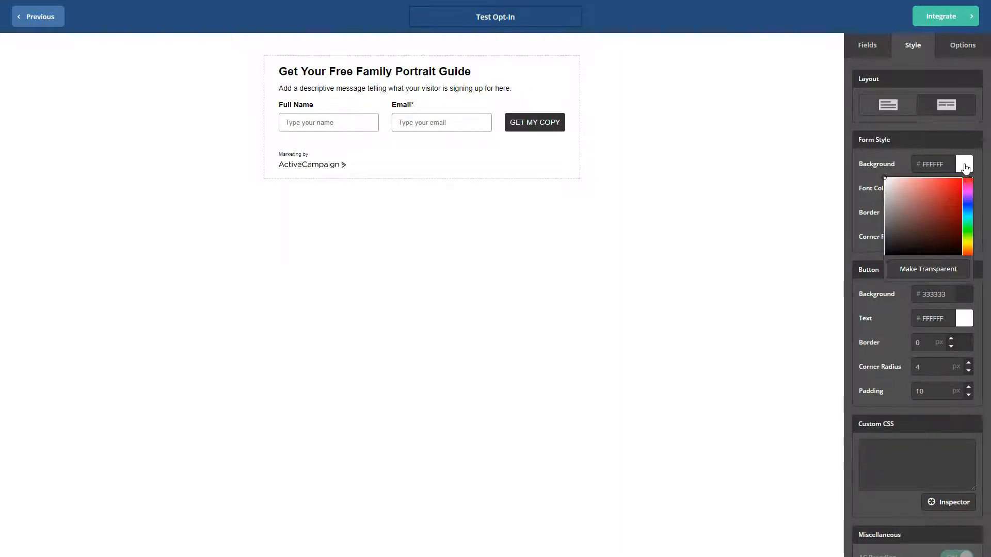
{"action": "left_click", "coordinate": [968, 209]}
{"action": "left_click", "coordinate": [945, 200]}
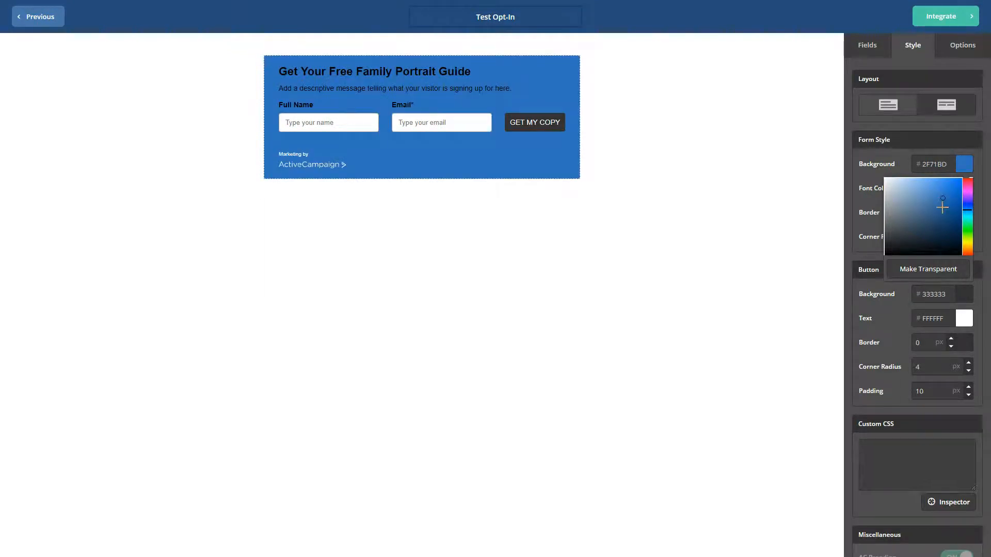
{"action": "left_click", "coordinate": [907, 192]}
{"action": "left_click", "coordinate": [907, 192]}
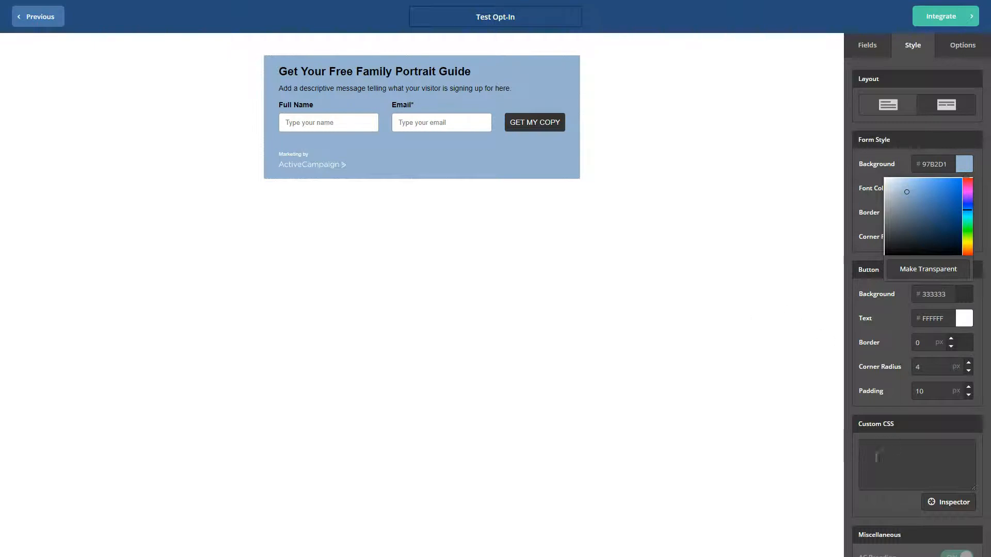
{"action": "left_click", "coordinate": [932, 469]}
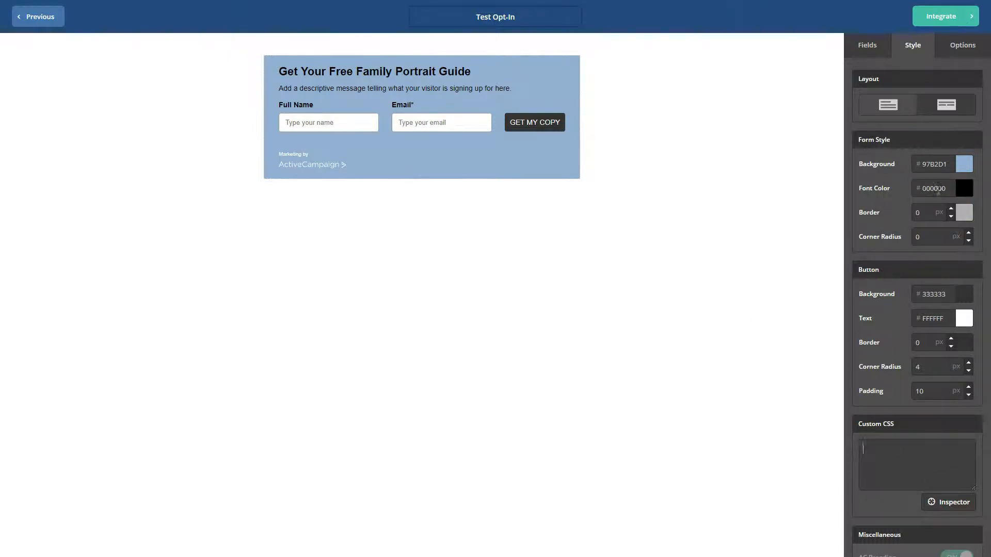
Step: Give the form a 3 px border colored 030303
{"action": "left_click", "coordinate": [963, 214]}
{"action": "left_click_drag", "start_coordinate": [918, 265], "coordinate": [865, 322]}
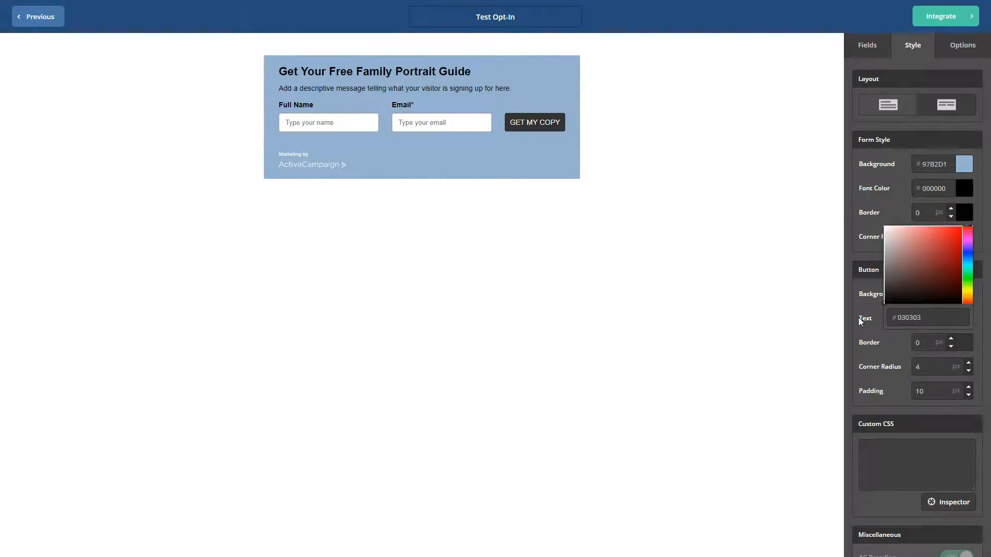
{"action": "left_click", "coordinate": [864, 322]}
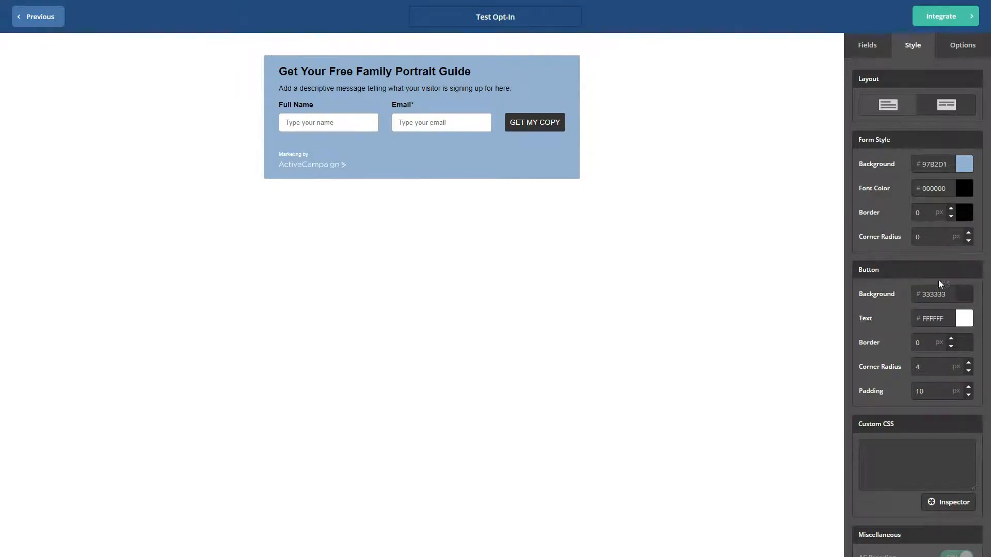
{"action": "left_click", "coordinate": [951, 209]}
{"action": "left_click", "coordinate": [950, 209]}
{"action": "left_click", "coordinate": [951, 209]}
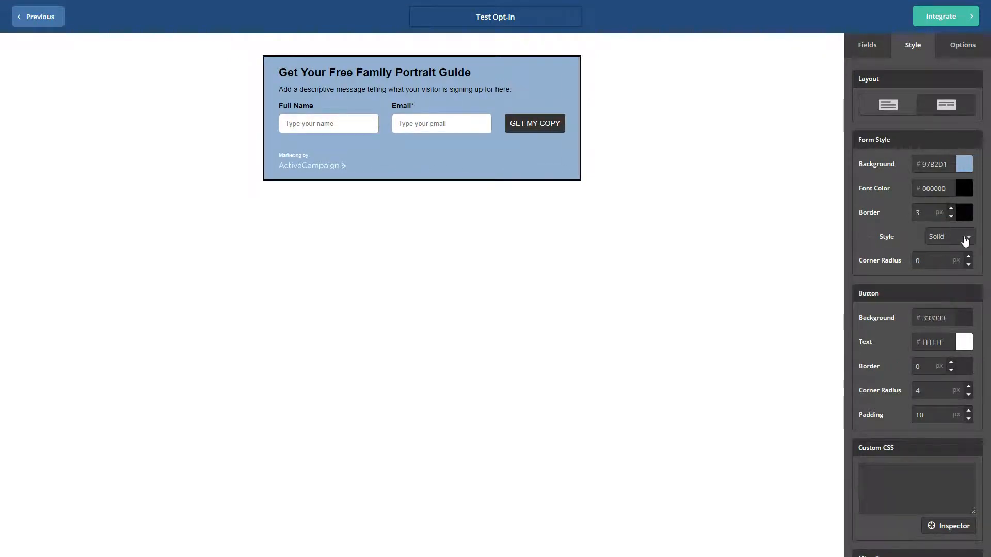
Step: Set the form's corner radius to 10 px
{"action": "left_click", "coordinate": [930, 262]}
{"action": "type", "text": "1"}
{"action": "scroll", "coordinate": [924, 403], "scroll_direction": "down", "scroll_amount": 2}
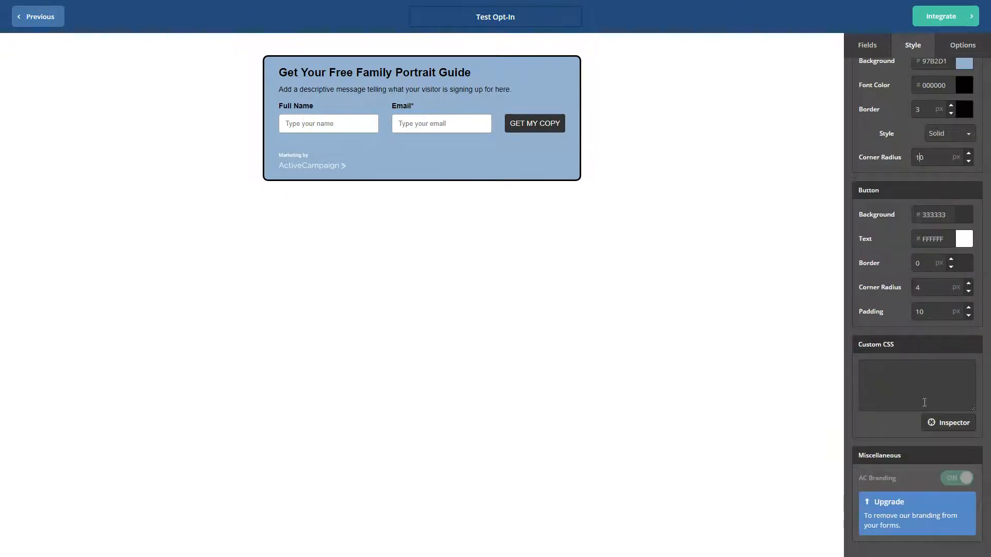
{"action": "scroll", "coordinate": [925, 402], "scroll_direction": "down", "scroll_amount": 1}
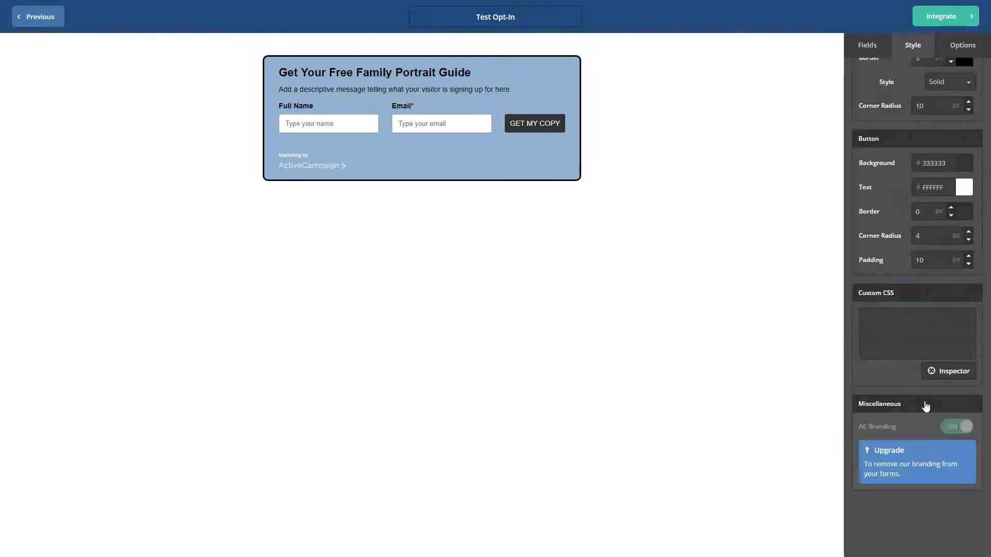
{"action": "scroll", "coordinate": [912, 444], "scroll_direction": "down", "scroll_amount": 1}
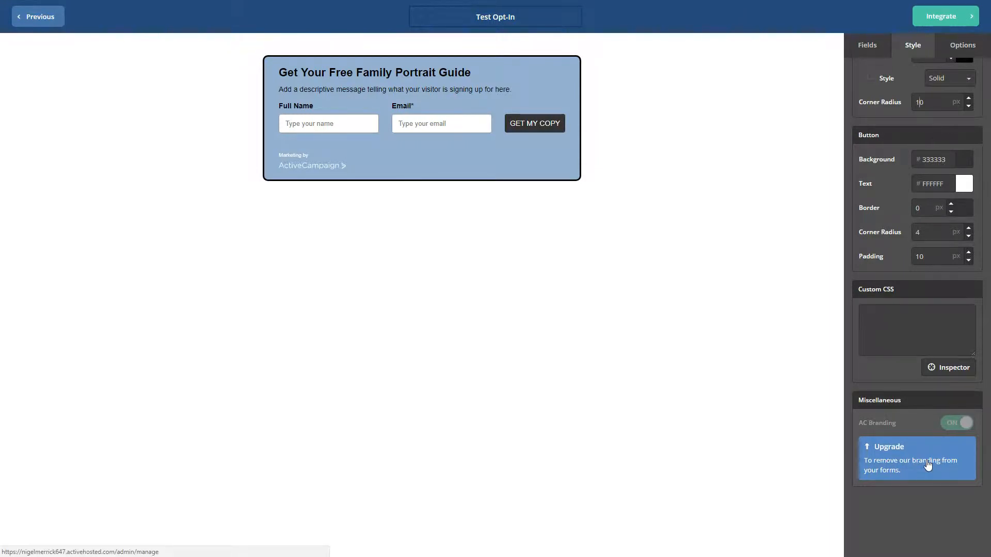
{"action": "scroll", "coordinate": [923, 467], "scroll_direction": "up", "scroll_amount": 1}
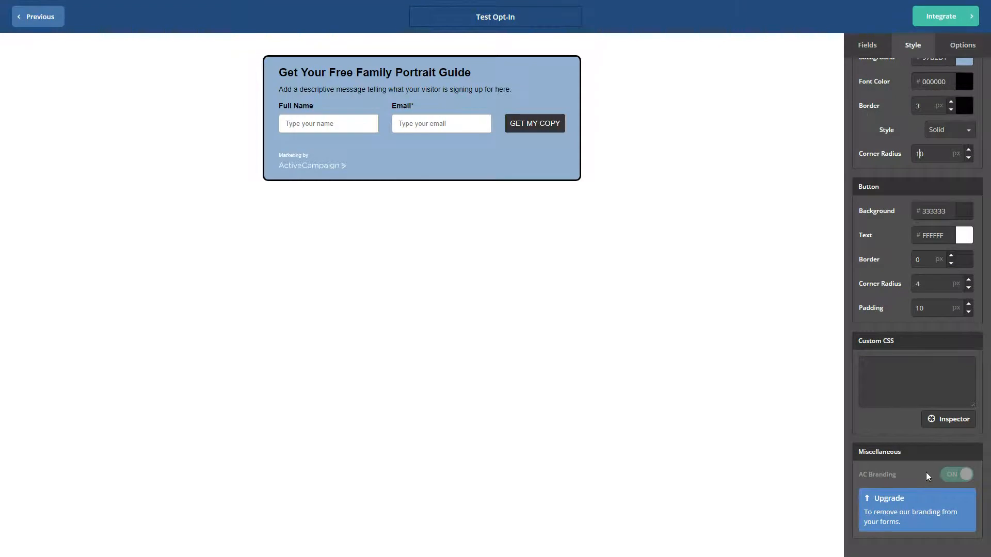
{"action": "scroll", "coordinate": [926, 470], "scroll_direction": "up", "scroll_amount": 2}
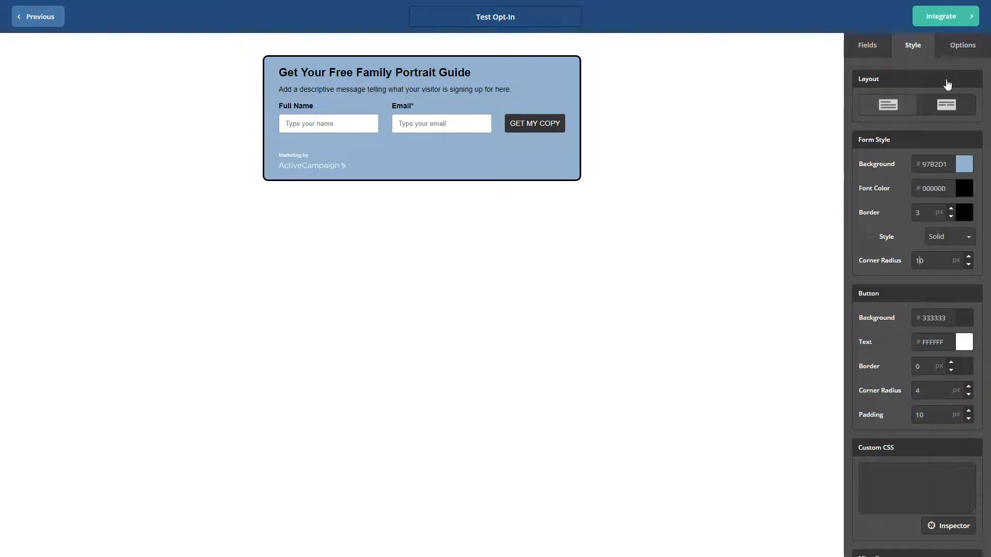
Step: Change the on-submit action so the form opens a URL instead of showing a thank-you message
{"action": "left_click", "coordinate": [964, 48]}
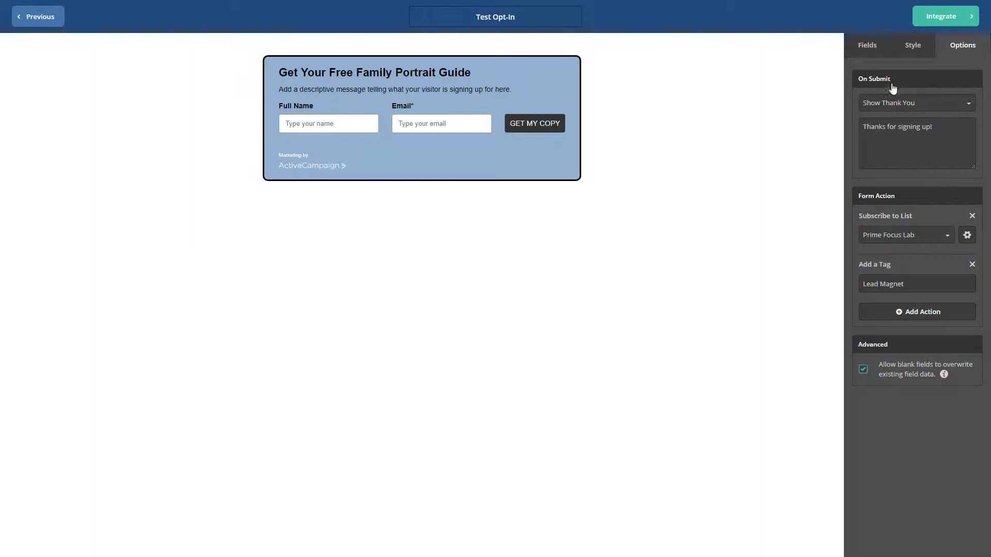
{"action": "left_click", "coordinate": [935, 109]}
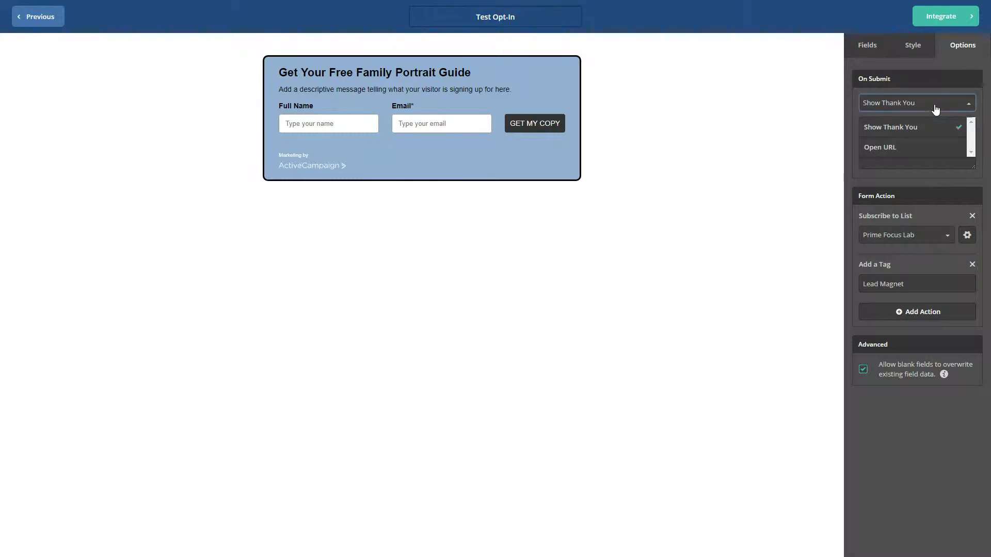
{"action": "left_click", "coordinate": [890, 149]}
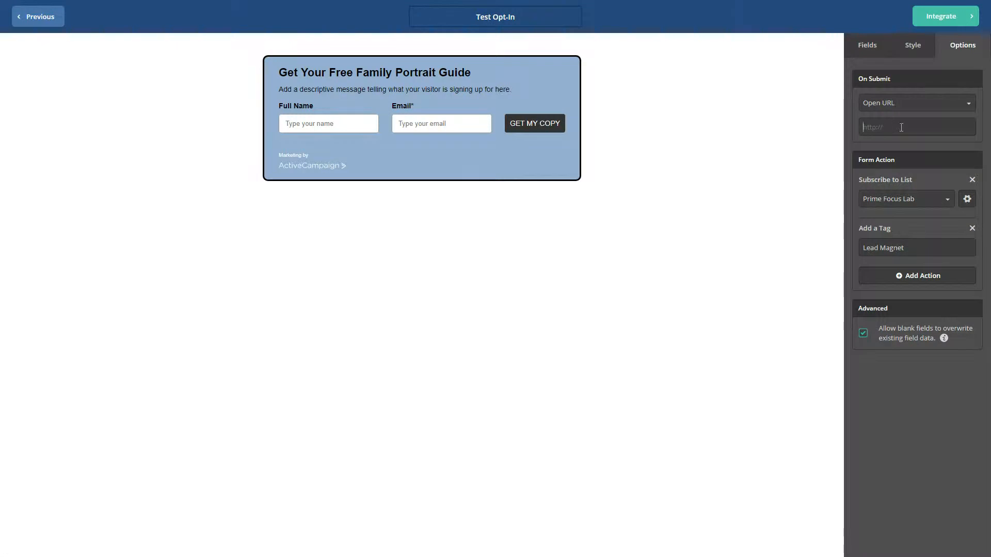
{"action": "left_click", "coordinate": [903, 125]}
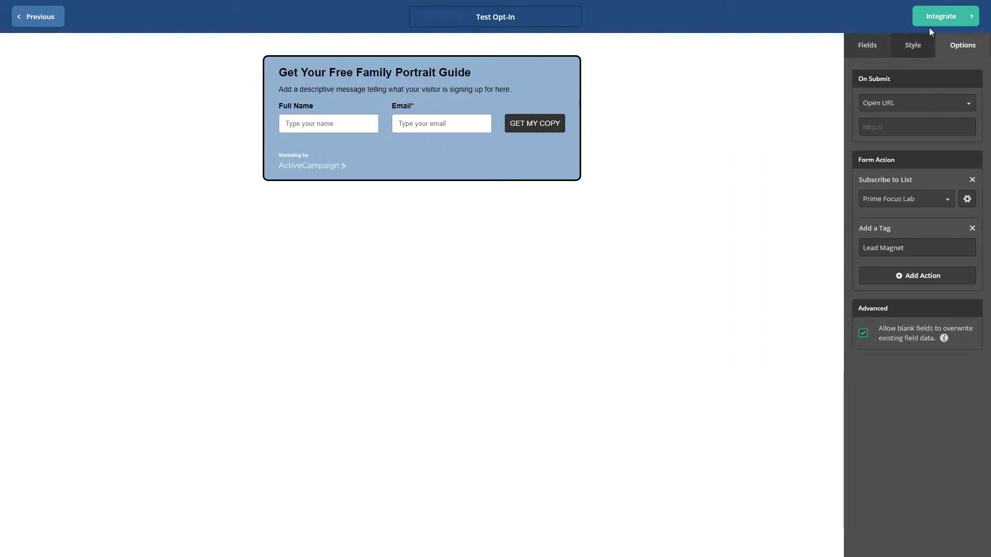
{"action": "left_click", "coordinate": [865, 50]}
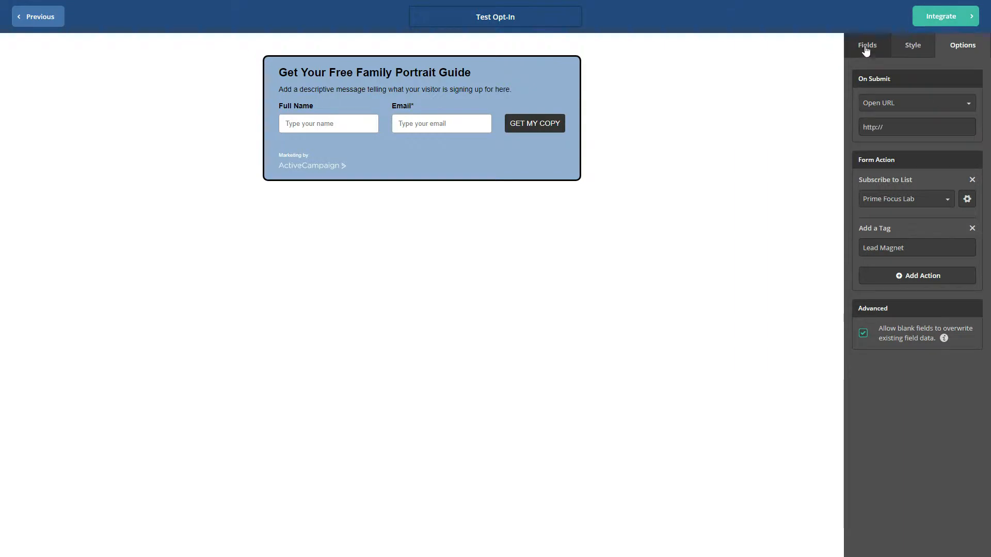
{"action": "left_click", "coordinate": [919, 50]}
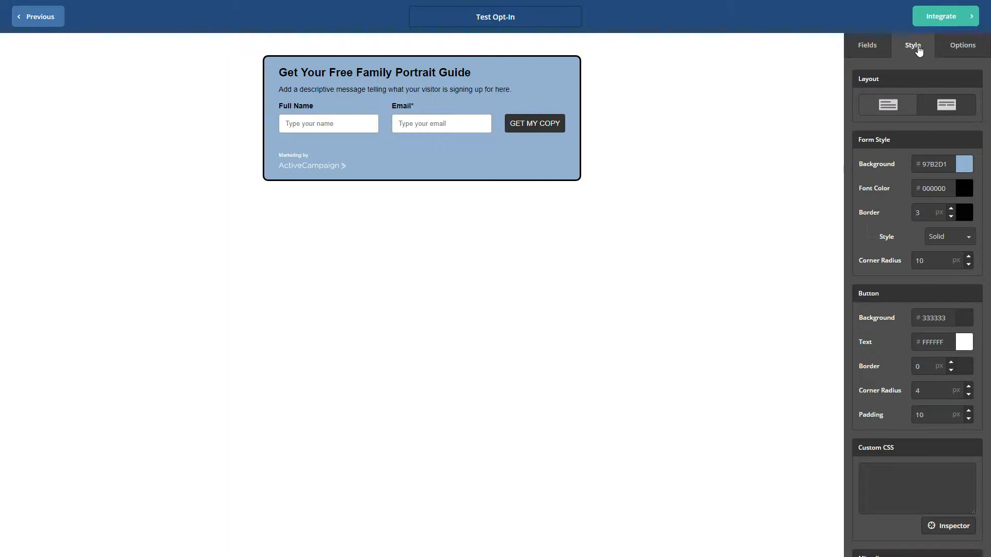
{"action": "left_click", "coordinate": [958, 48]}
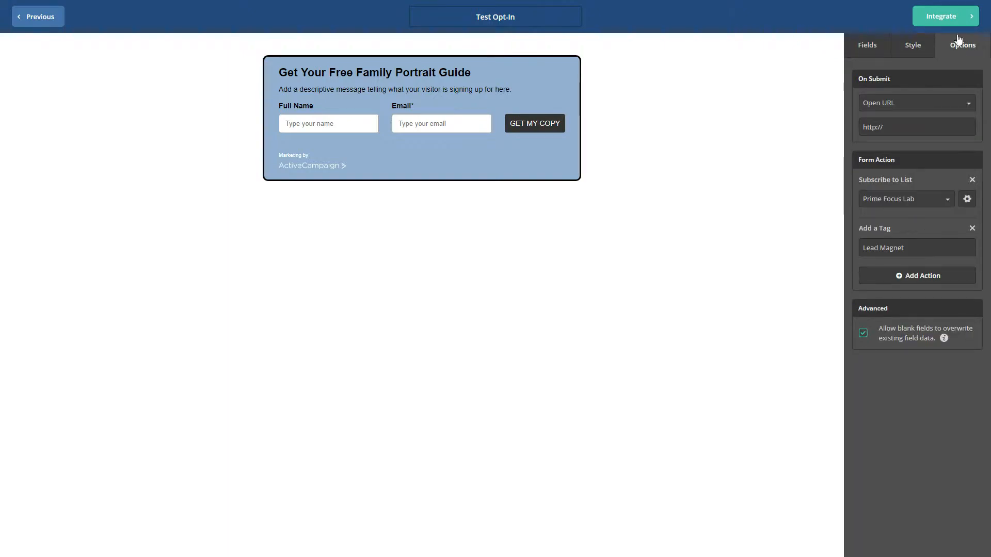
Step: Proceed to the form's integration page and scroll through the full embed code
{"action": "left_click", "coordinate": [944, 18]}
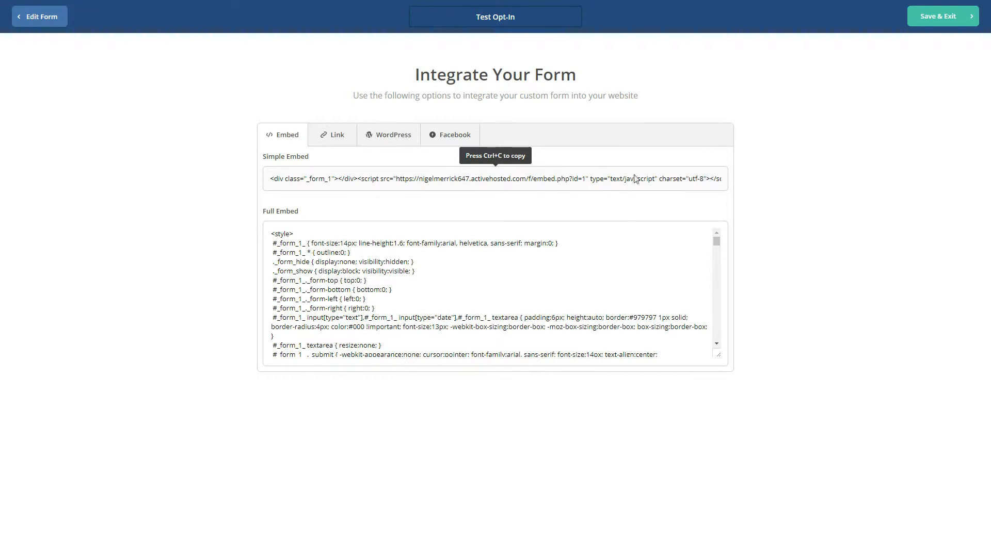
{"action": "scroll", "coordinate": [401, 293], "scroll_direction": "down", "scroll_amount": 5}
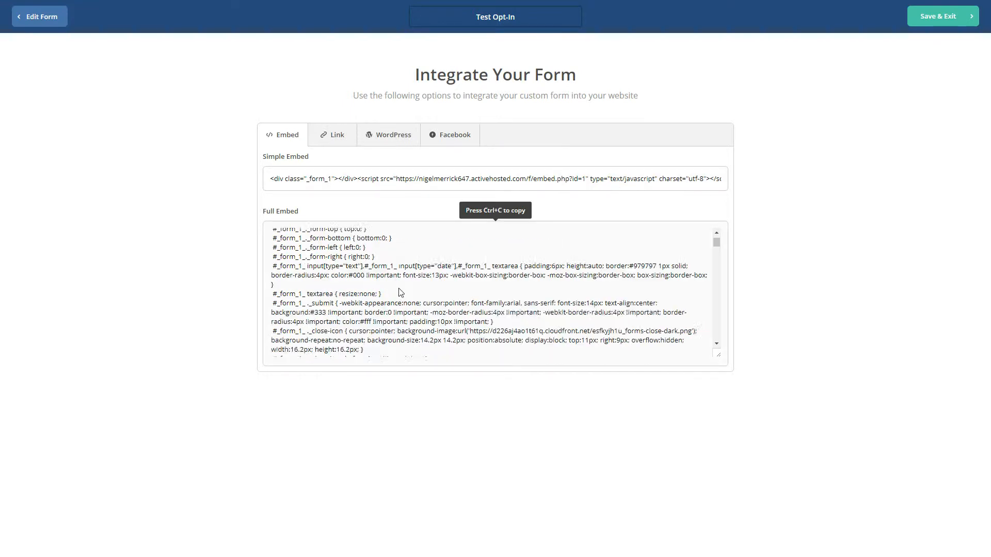
{"action": "scroll", "coordinate": [400, 289], "scroll_direction": "down", "scroll_amount": 10}
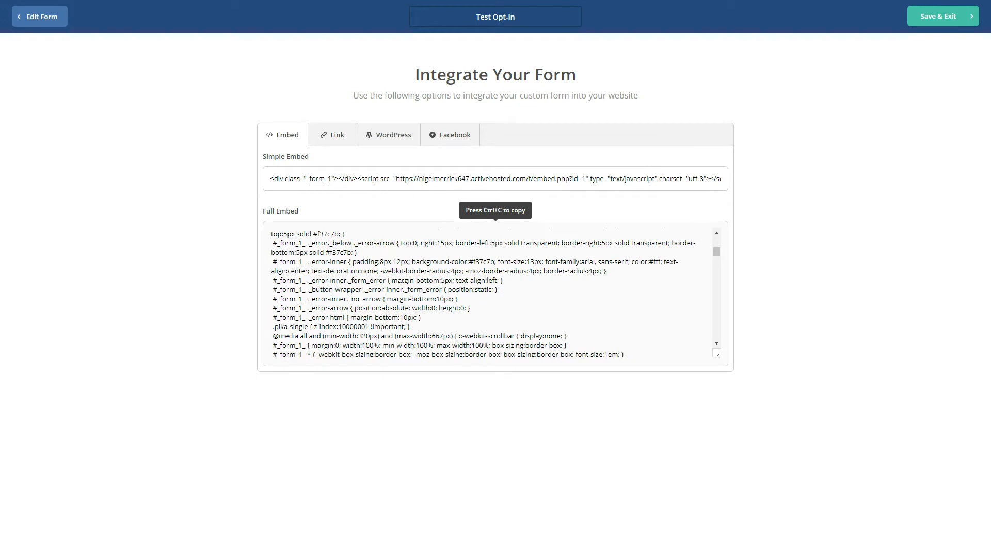
{"action": "scroll", "coordinate": [403, 290], "scroll_direction": "down", "scroll_amount": 10}
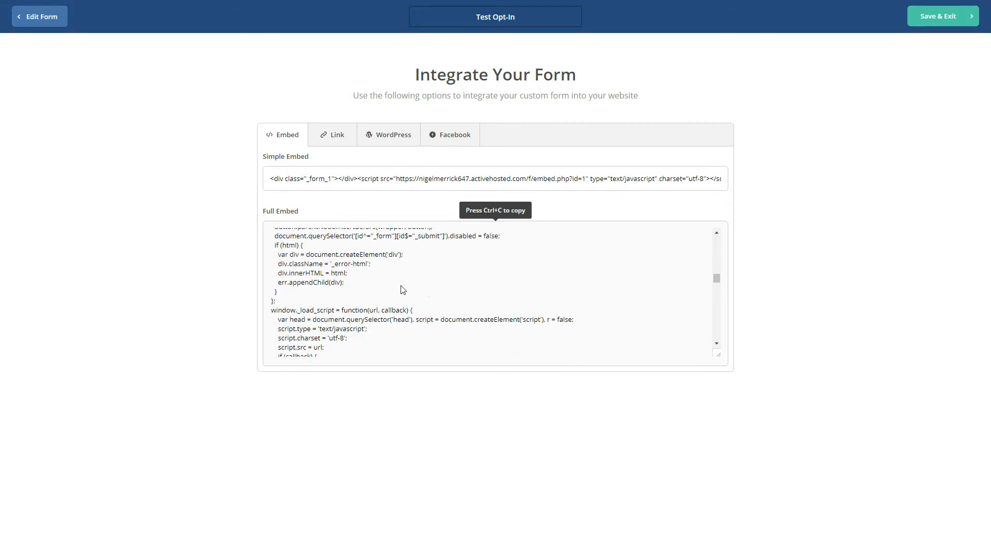
{"action": "scroll", "coordinate": [402, 288], "scroll_direction": "down", "scroll_amount": 10}
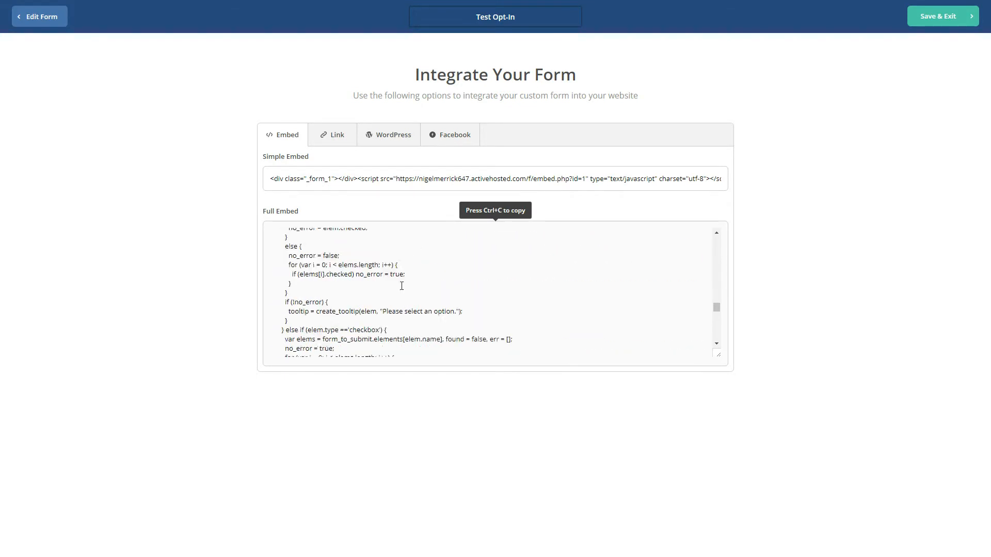
{"action": "scroll", "coordinate": [402, 289], "scroll_direction": "down", "scroll_amount": 10}
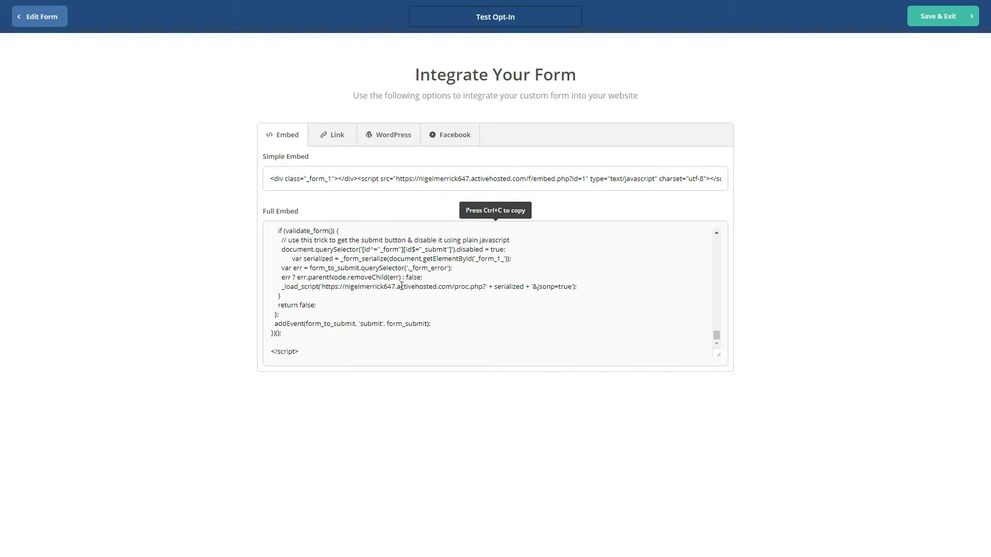
{"action": "scroll", "coordinate": [402, 287], "scroll_direction": "up", "scroll_amount": 10}
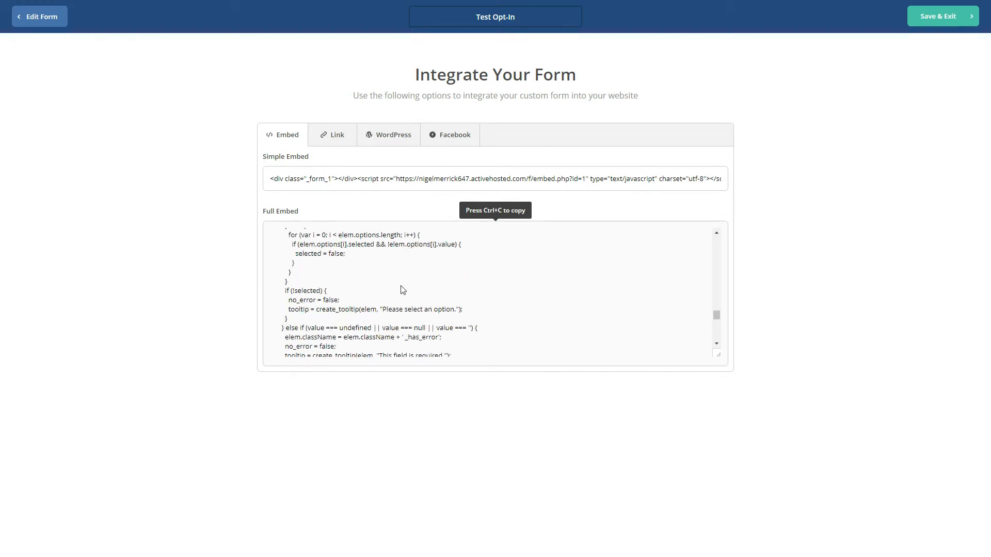
{"action": "scroll", "coordinate": [523, 304], "scroll_direction": "up", "scroll_amount": 5}
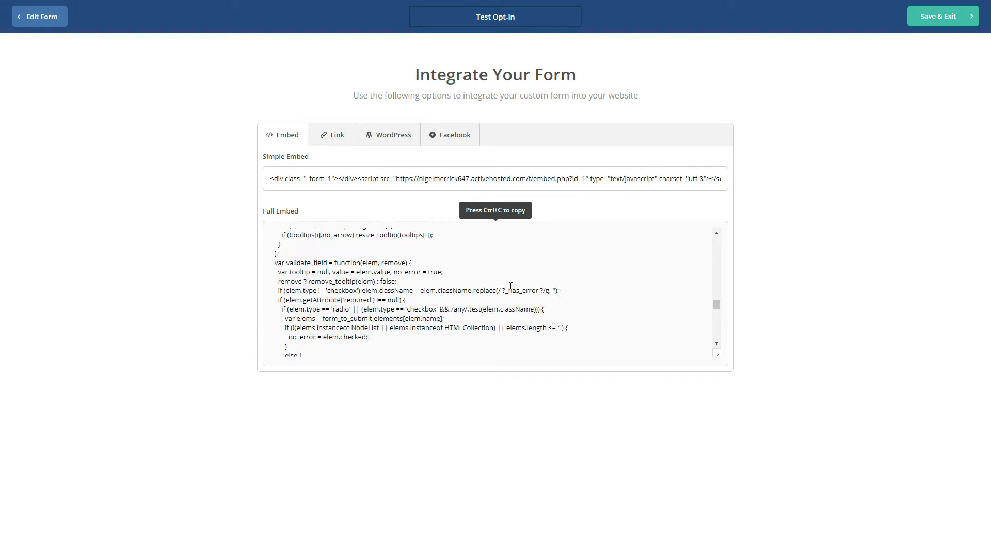
Step: Browse the Link, WordPress and Facebook integration options, then return to the embed code
{"action": "left_click", "coordinate": [332, 140]}
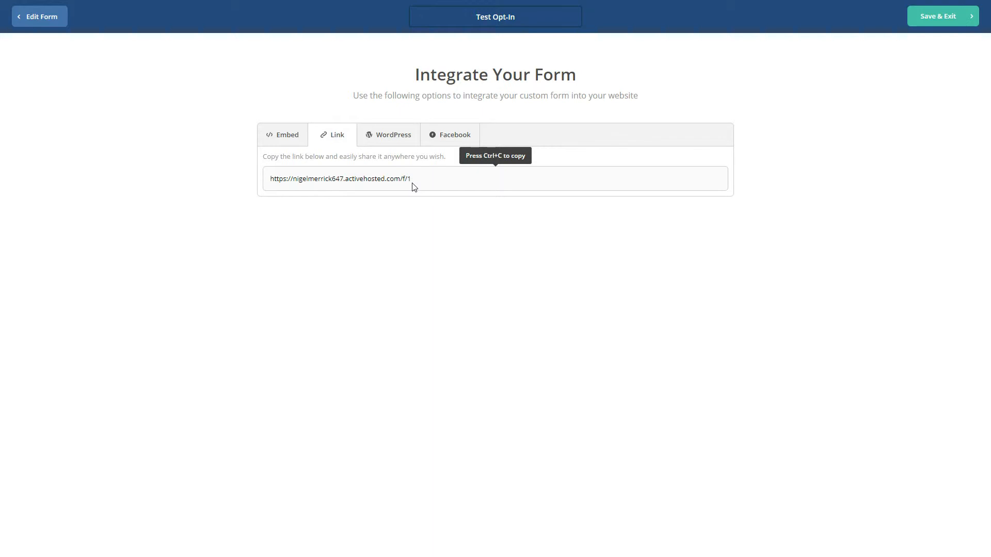
{"action": "left_click", "coordinate": [398, 138]}
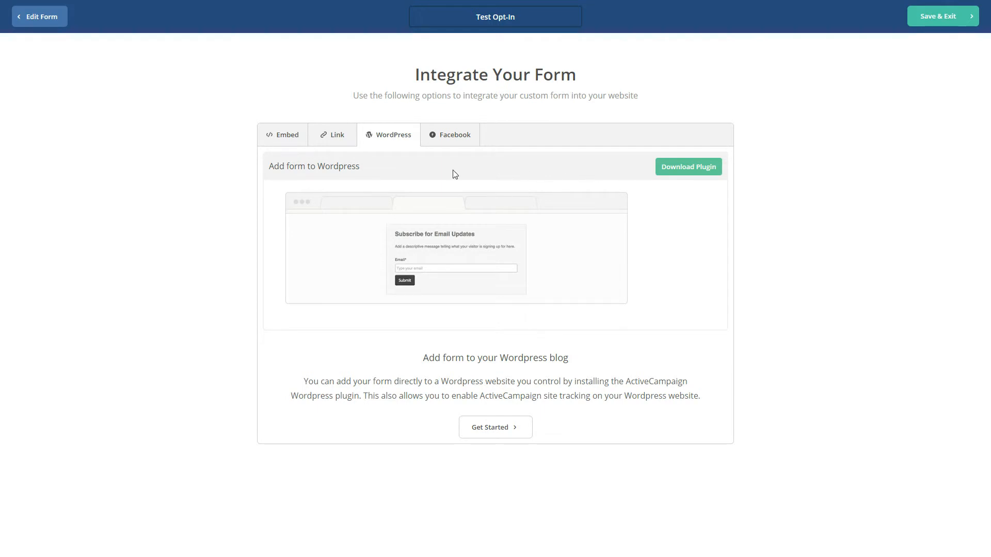
{"action": "left_click", "coordinate": [457, 140]}
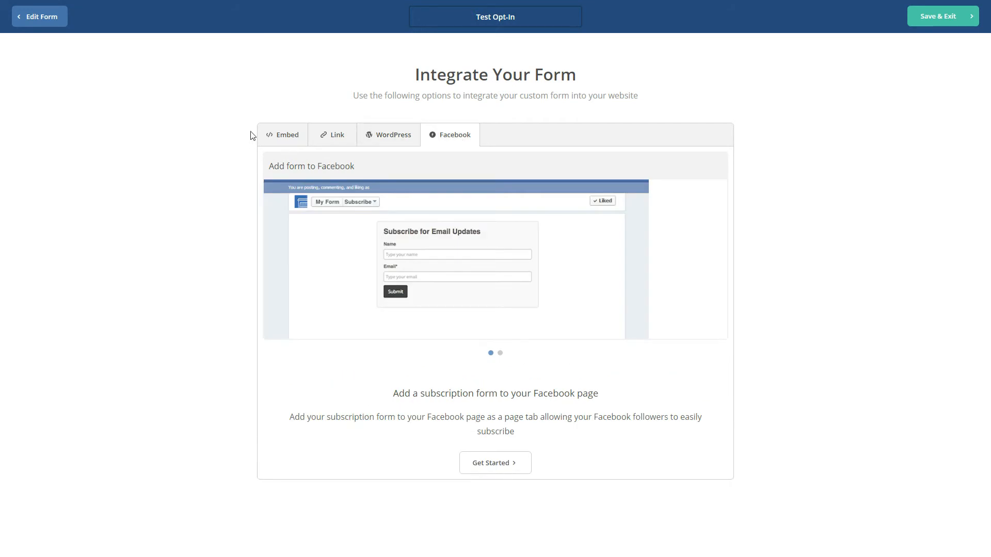
{"action": "left_click", "coordinate": [287, 138]}
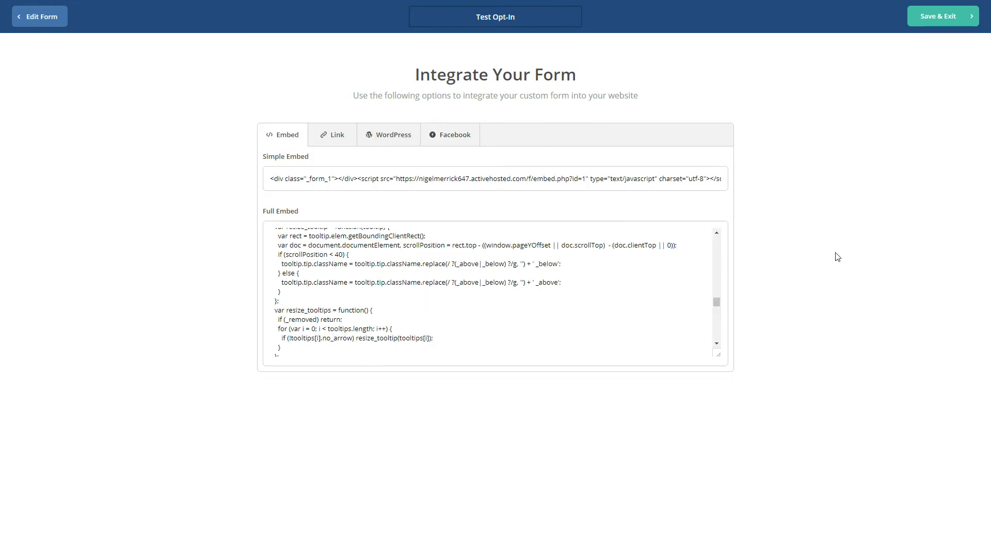